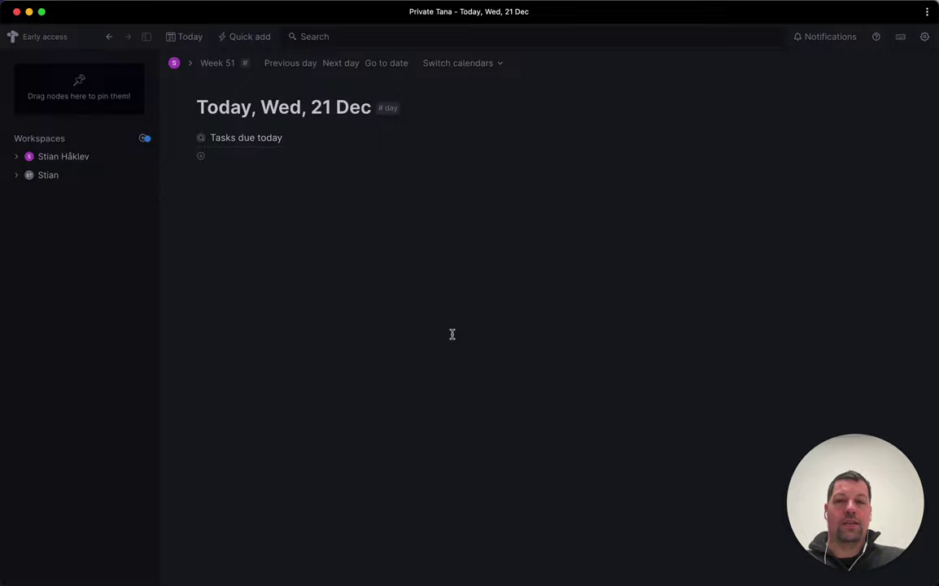
Step: Ask ChatGPT for 20 one-per-line journaling prompts supporting a healthier, more connected life in 2023
key("super+Tab")
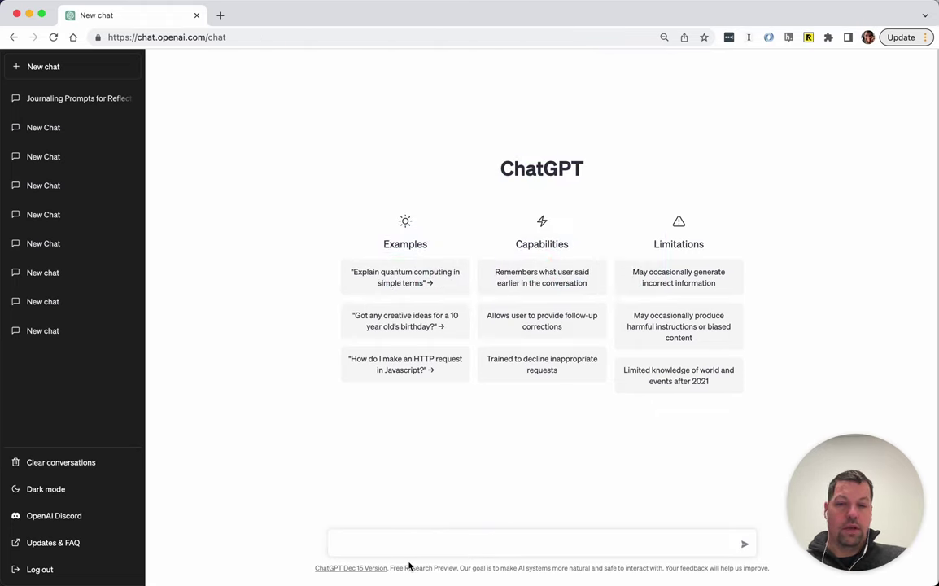
type("IN 2023 I")
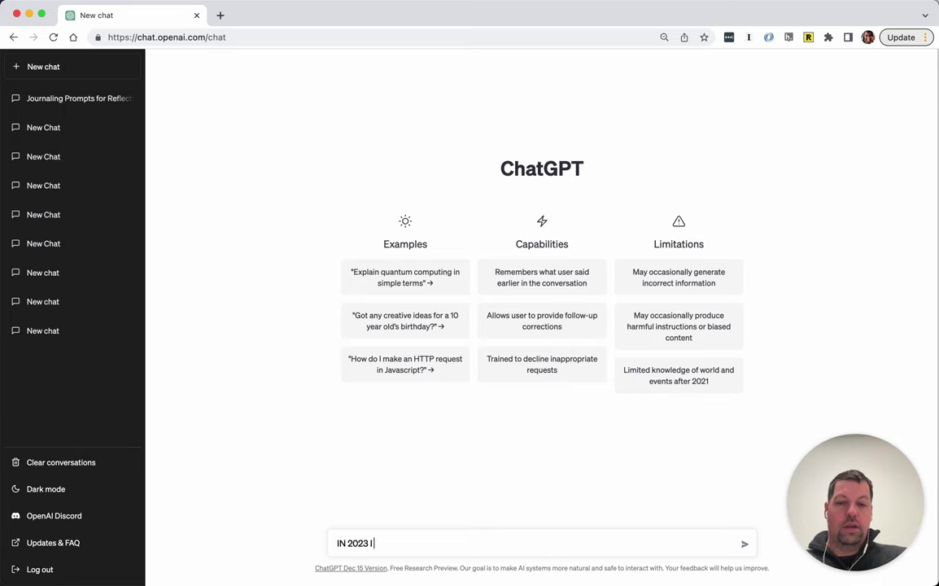
type(" WANT TO")
key("shift+super+Left")
key("BackSpace")
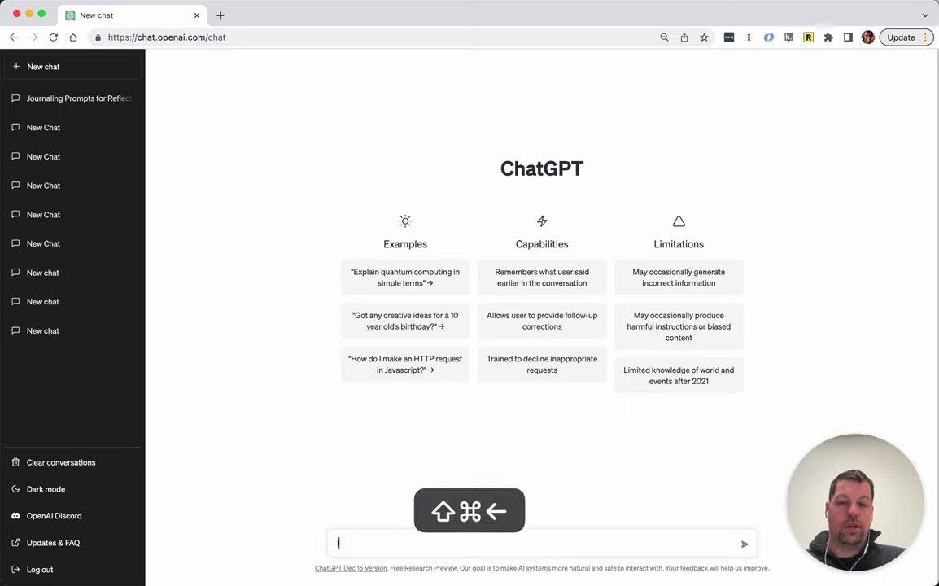
type("In 2023 I want to live")
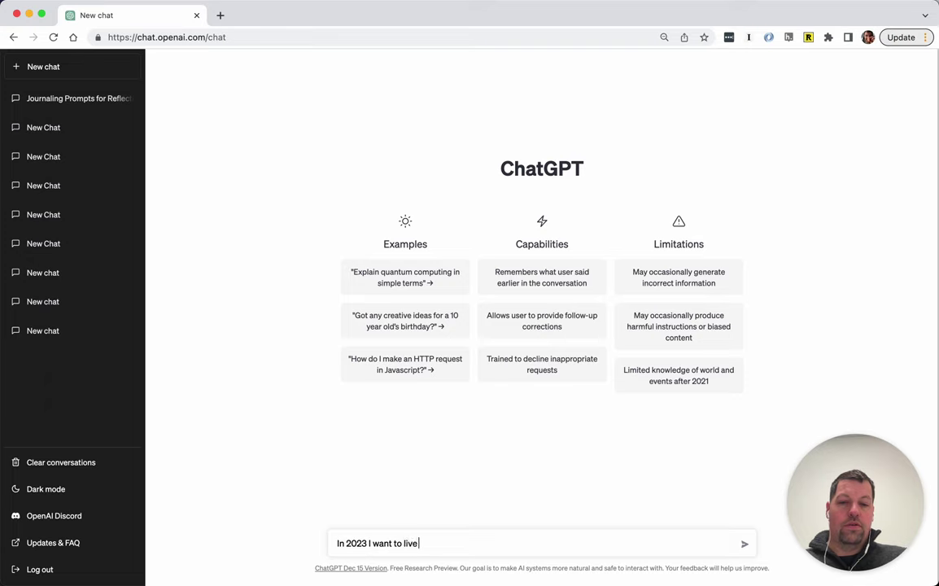
type(" a more healtyh")
key("BackSpace")
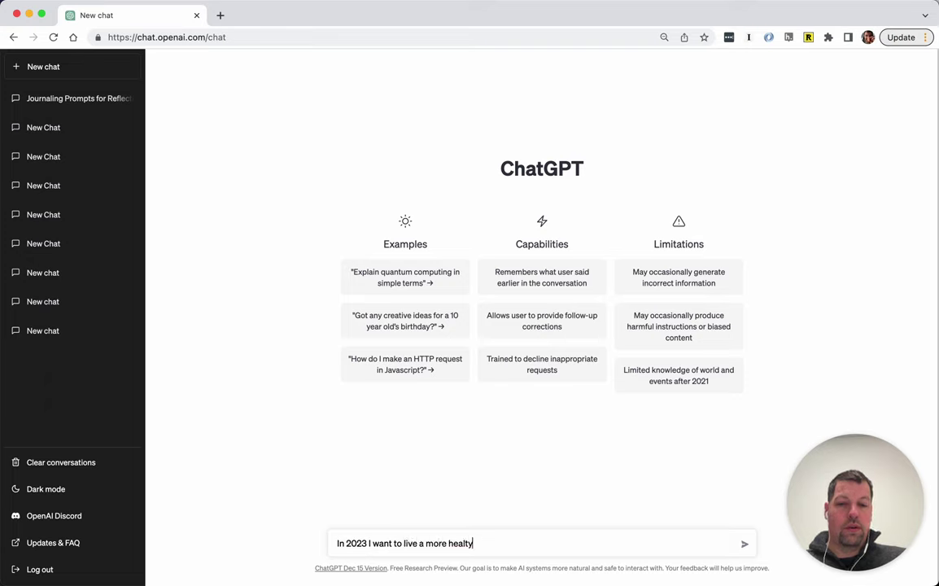
type("d connected li")
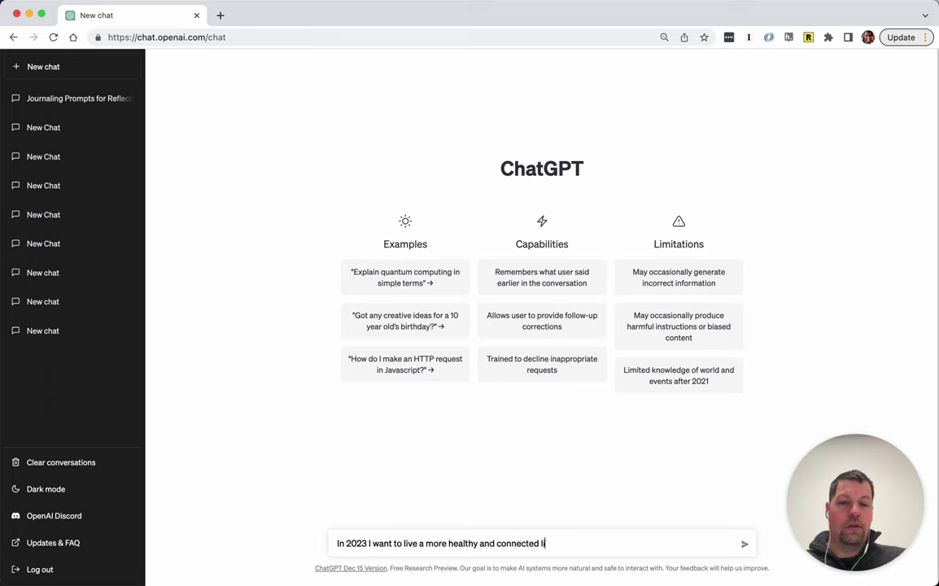
type("fe. Give me 20")
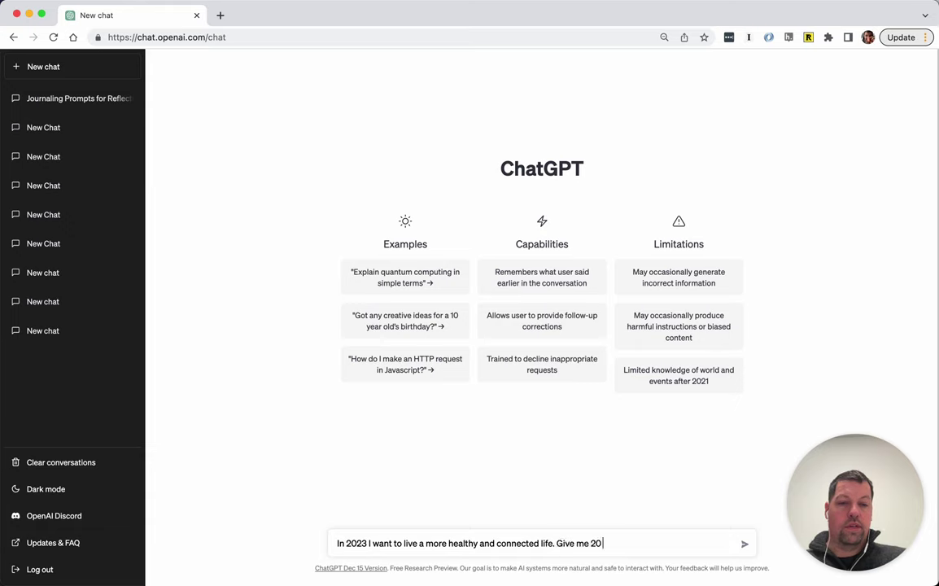
type(" journaling prompts that")
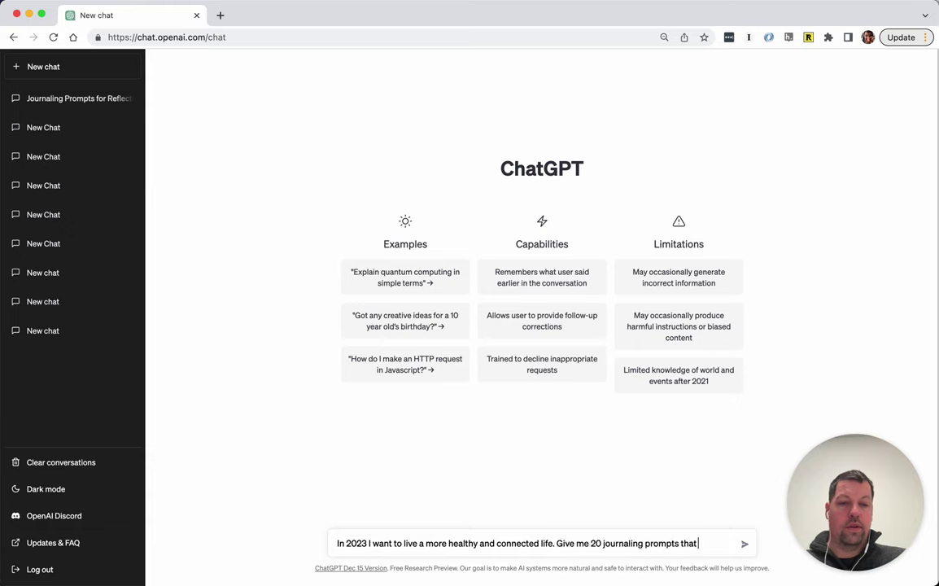
type(" can support this, as a")
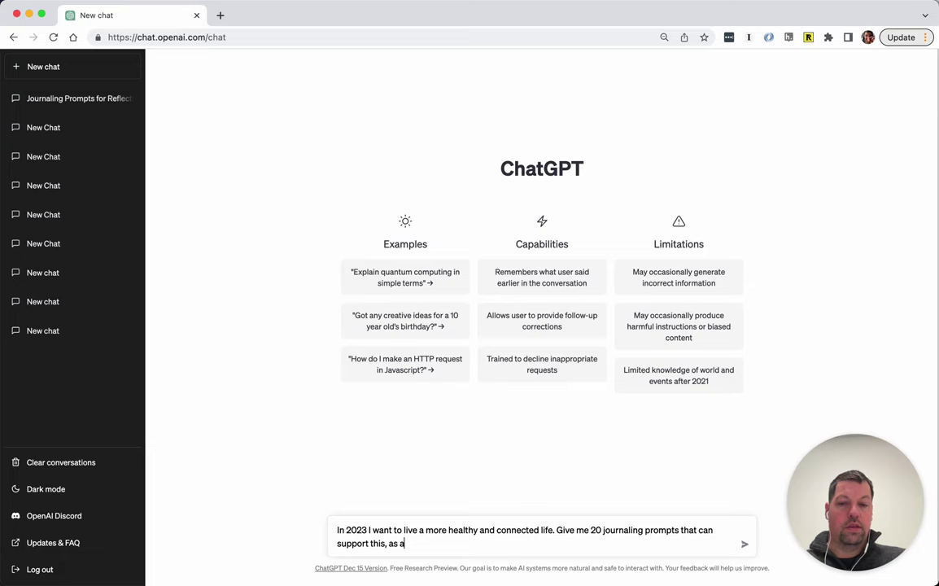
type(" list with one item on each lin")
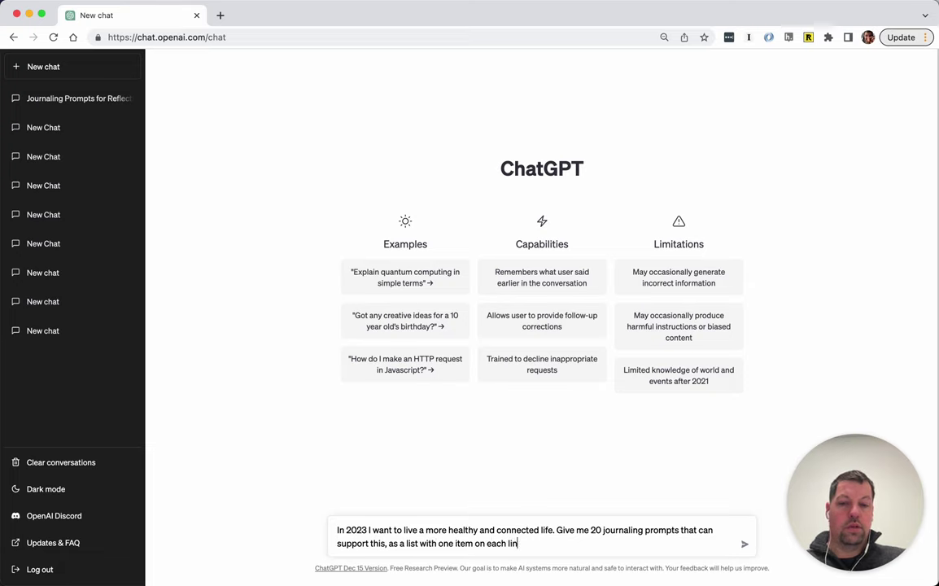
type("e.")
key("Return")
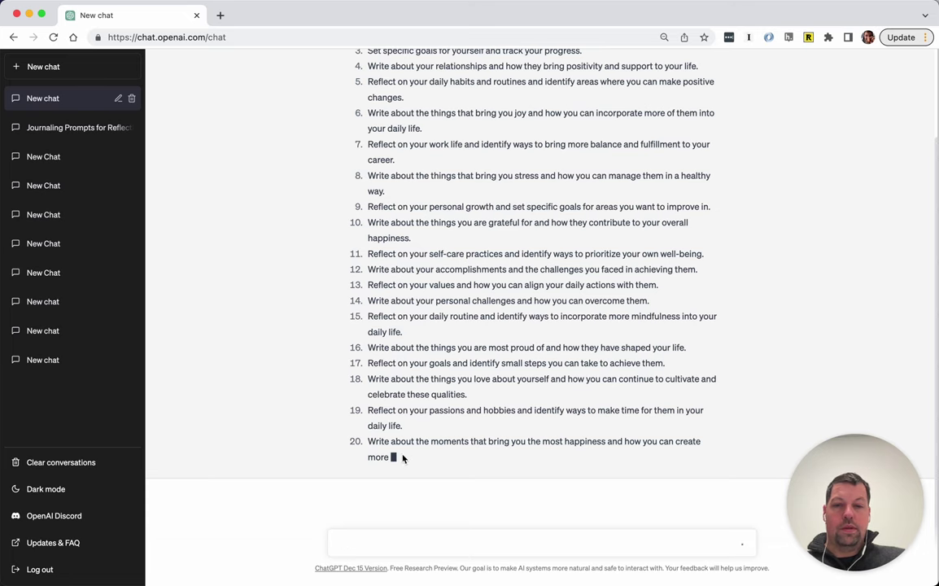
Step: Copy ChatGPT's full numbered list of 20 journaling prompts and return to the Tana daily page
scroll(373, 388, "up", 3)
left_click_drag(367, 119, 436, 529)
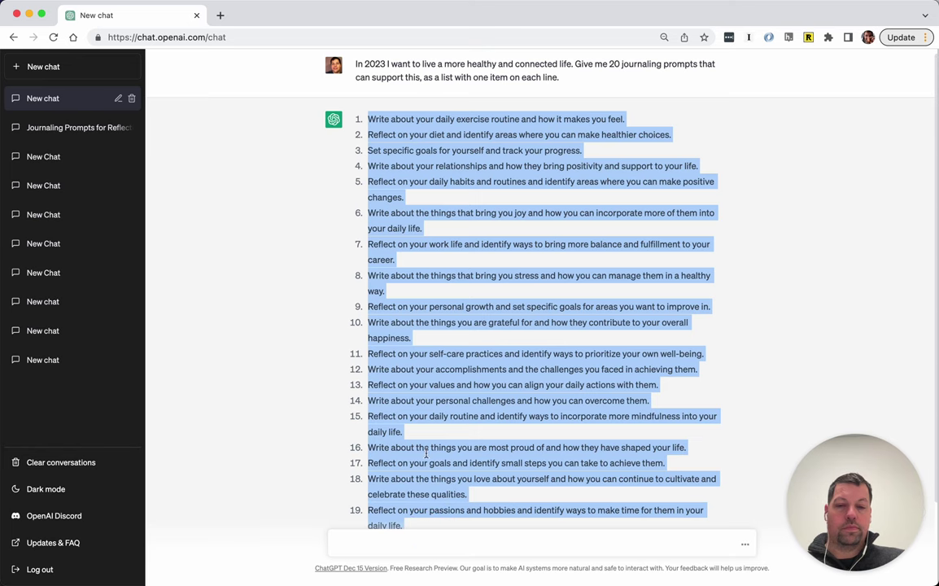
key("super+c")
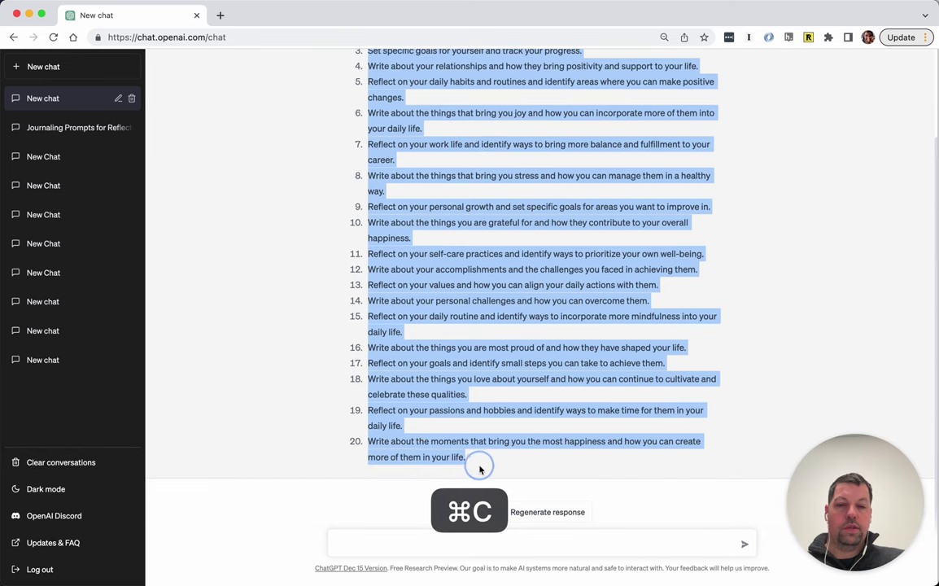
key("super+Tab")
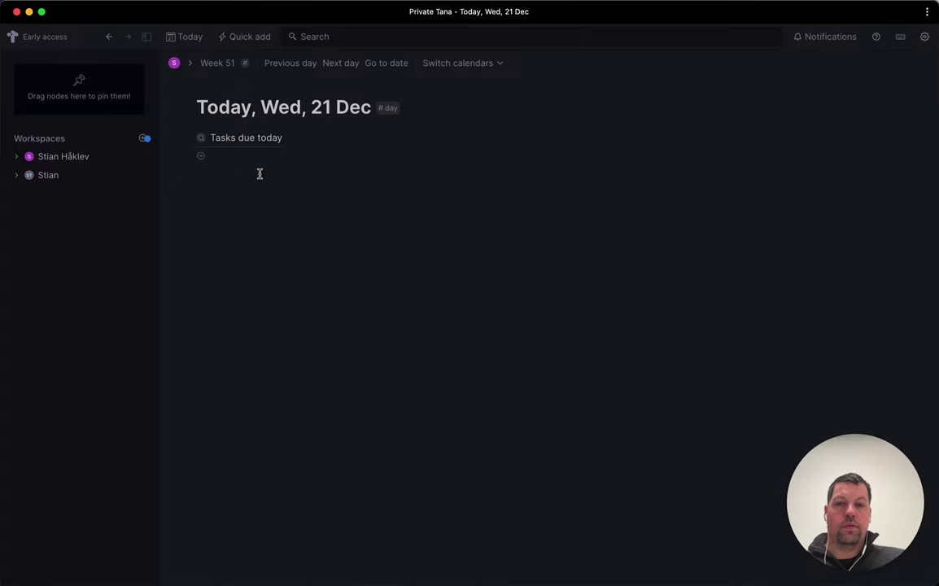
Step: Paste the 20 prompts as separate nodes on the daily page and tag them #journaling prompt
left_click(236, 160)
key("super+v")
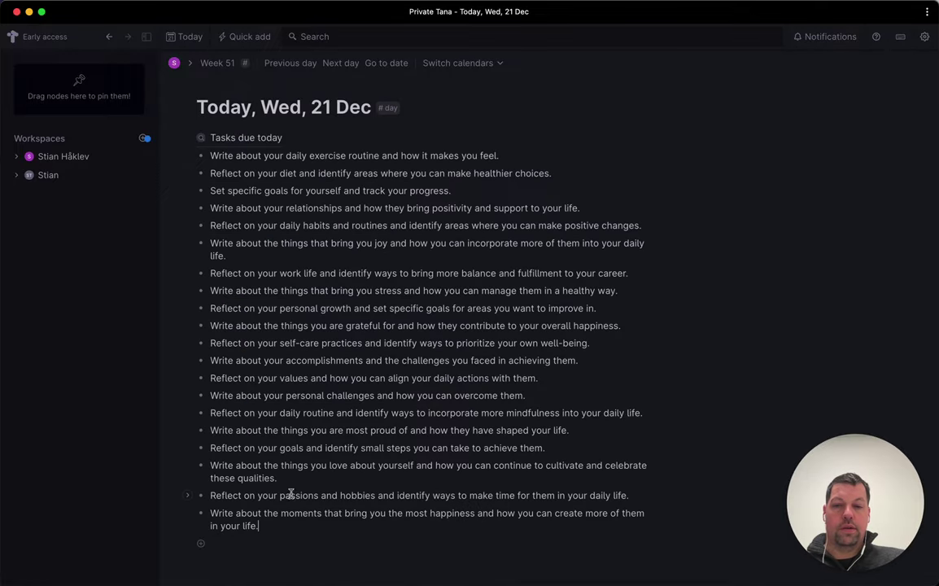
left_click_drag(218, 157, 213, 519)
type("#")
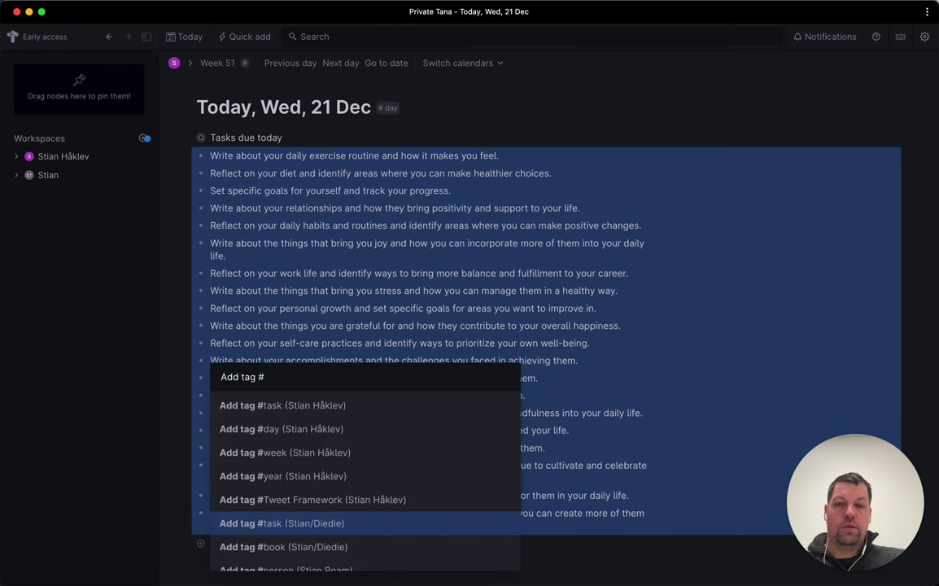
type("journaling prompt")
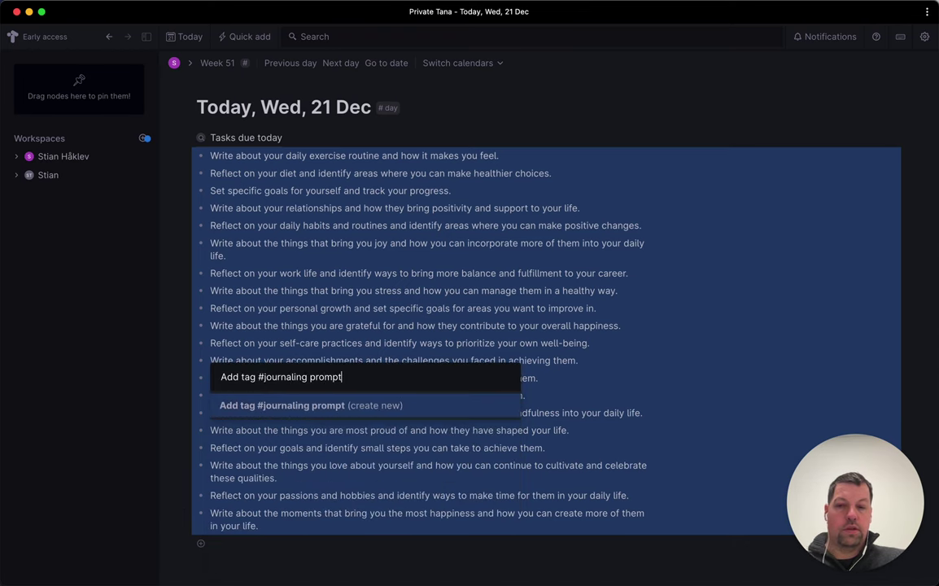
key("Return")
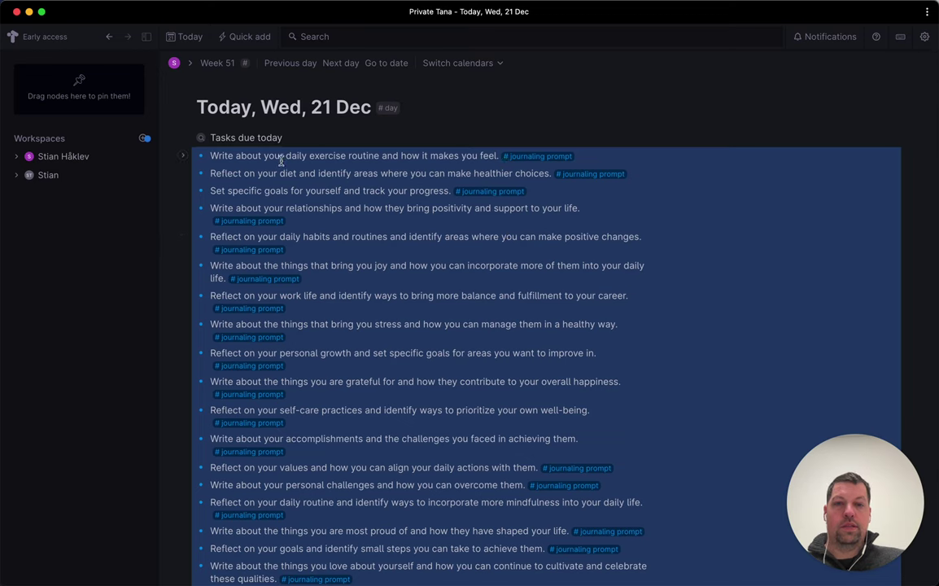
Step: Move the tagged prompt nodes into the workspace Library
key("super+k")
type("mov")
key("Return")
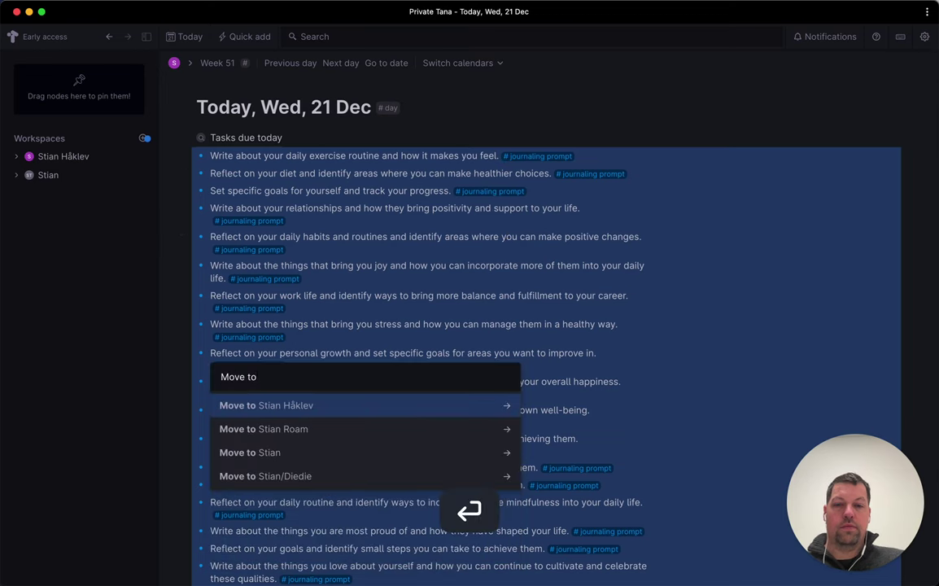
key("Return")
key("Down")
key("Down")
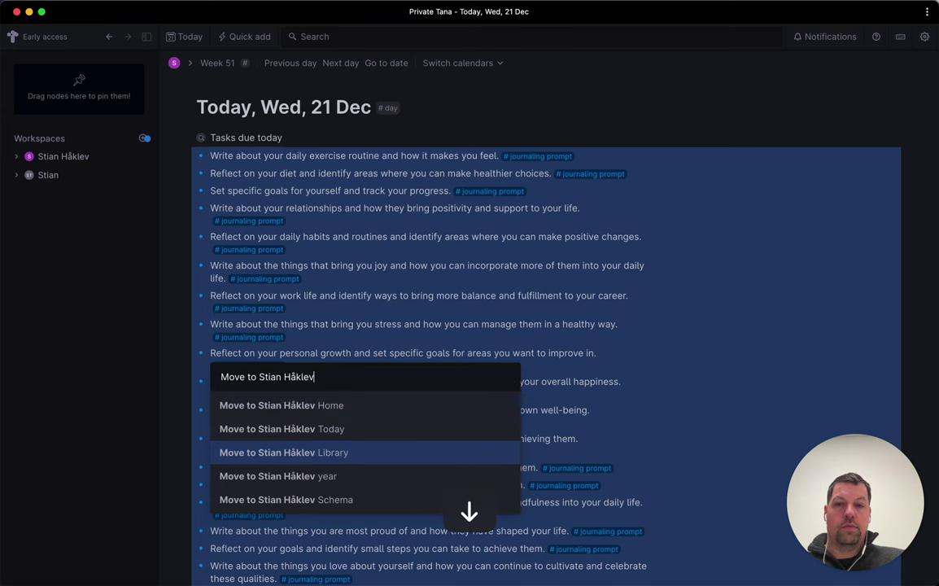
key("Return")
Step: Delete the leftover prompt nodes, including the remaining five, from the 21 Dec page
left_click(274, 157)
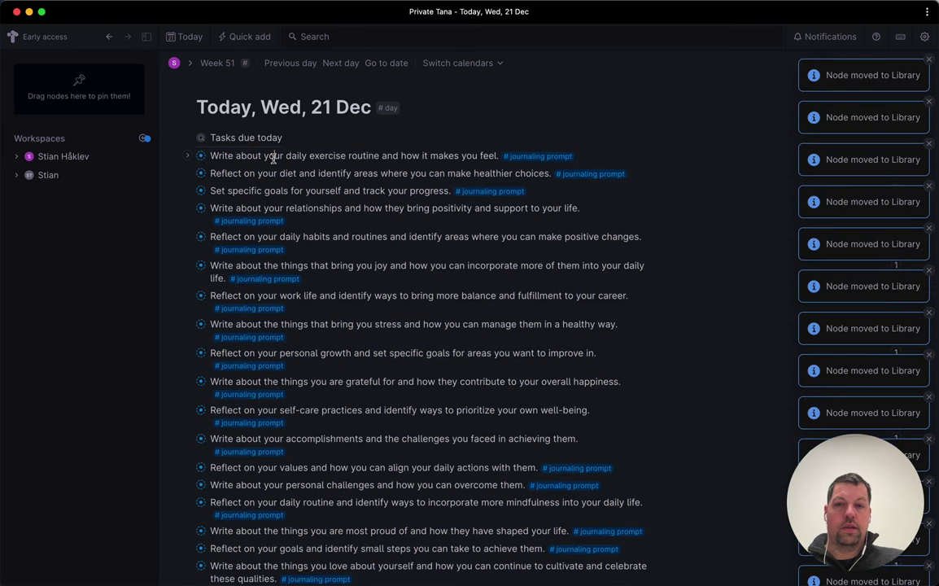
left_click_drag(273, 157, 299, 546)
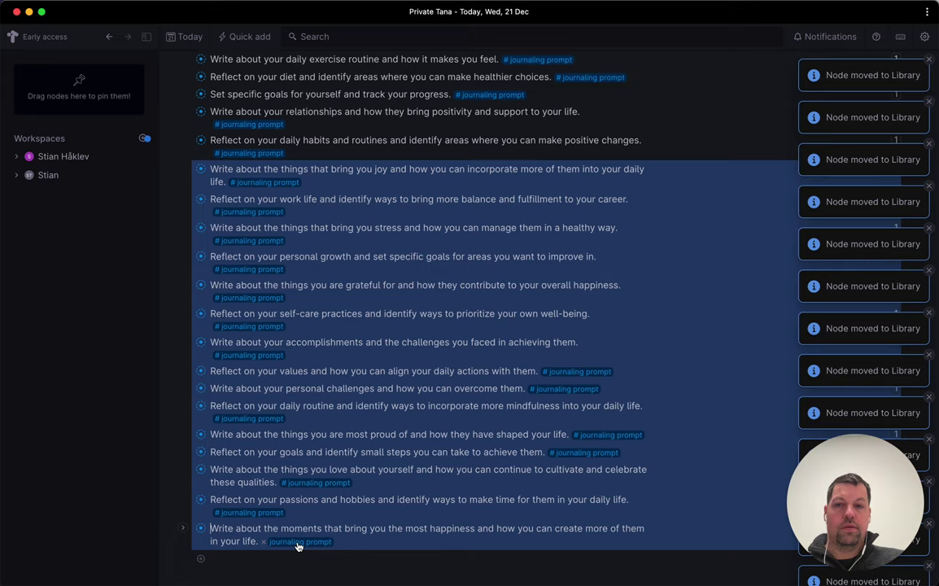
key("BackSpace")
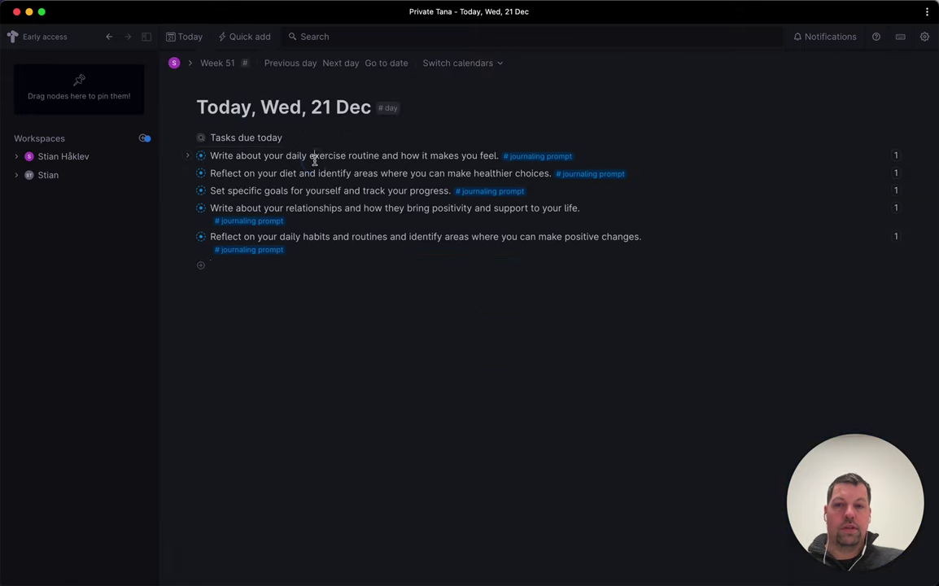
left_click_drag(314, 161, 313, 256)
key("BackSpace")
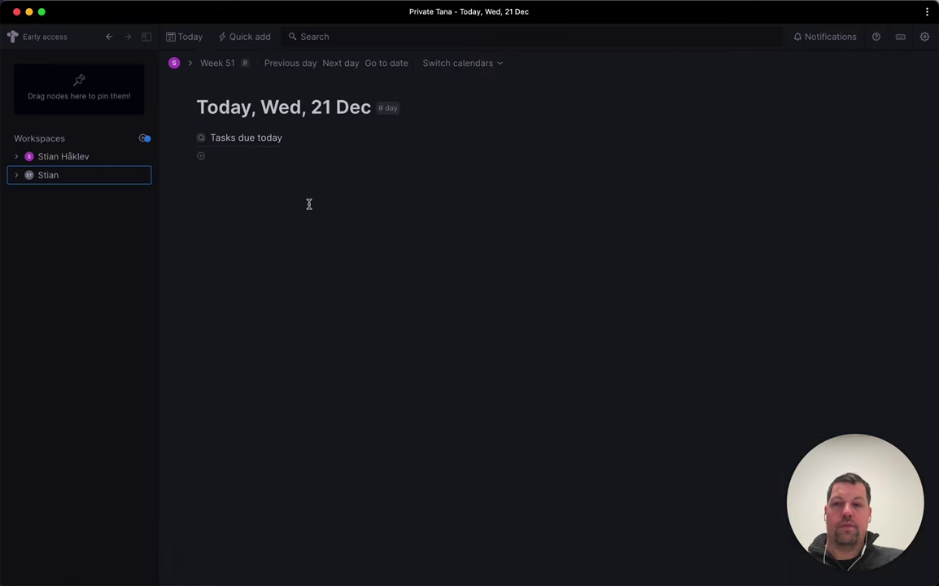
Step: Add a 'Journaling prompt' field on today's page and make it a field of every #day page
left_click(246, 154)
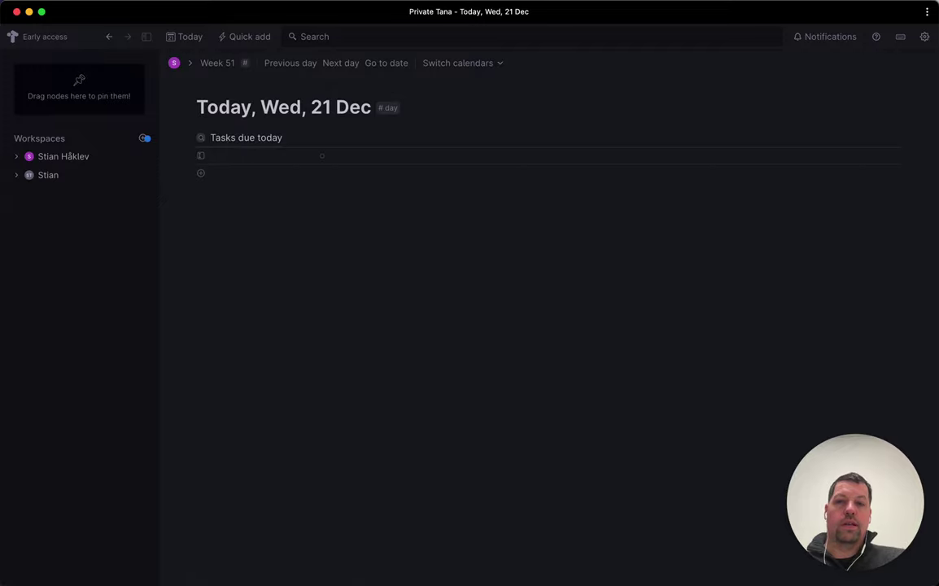
type("Journalin")
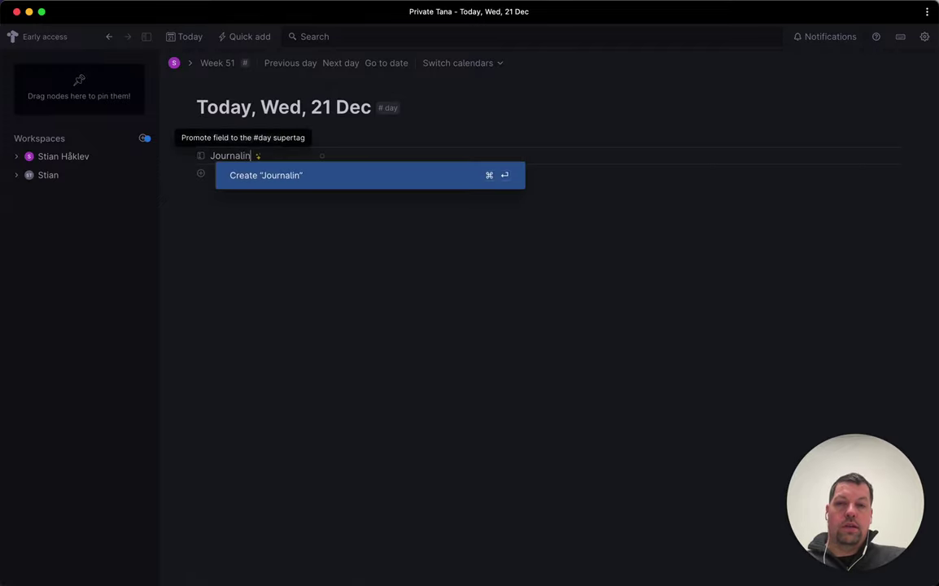
type("g prompt")
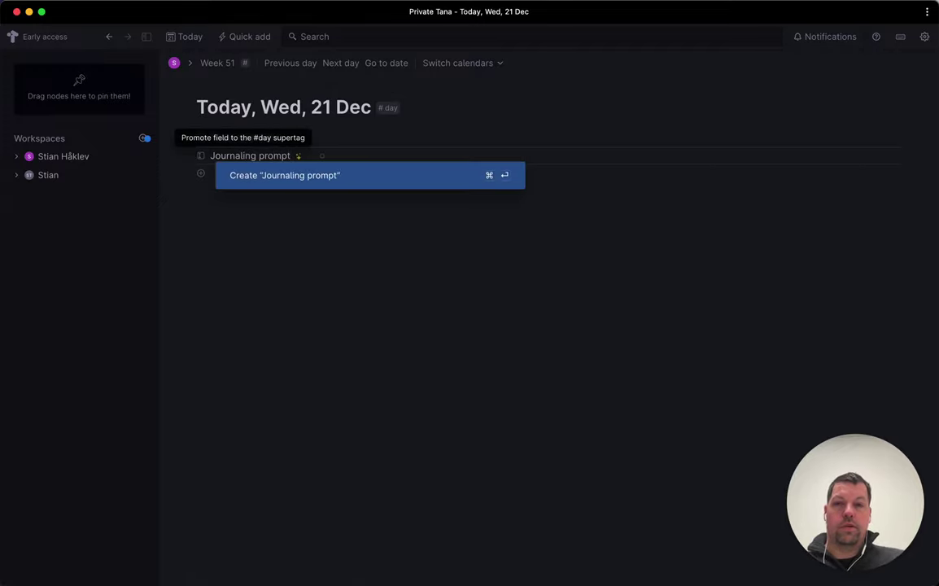
left_click(299, 155)
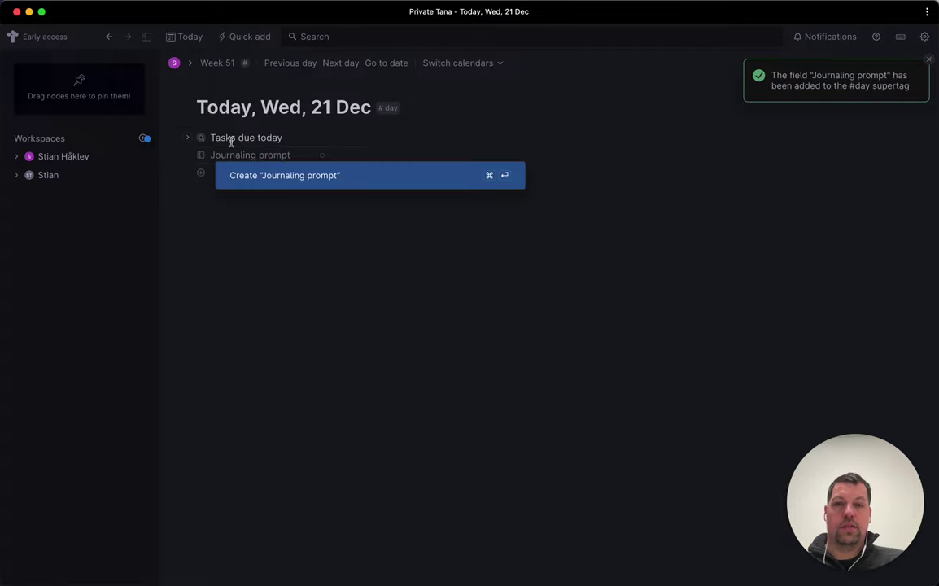
left_click(202, 156)
Step: Set the field to hold #journaling prompt instances, auto-filled with 2 random nodes
left_click(679, 289)
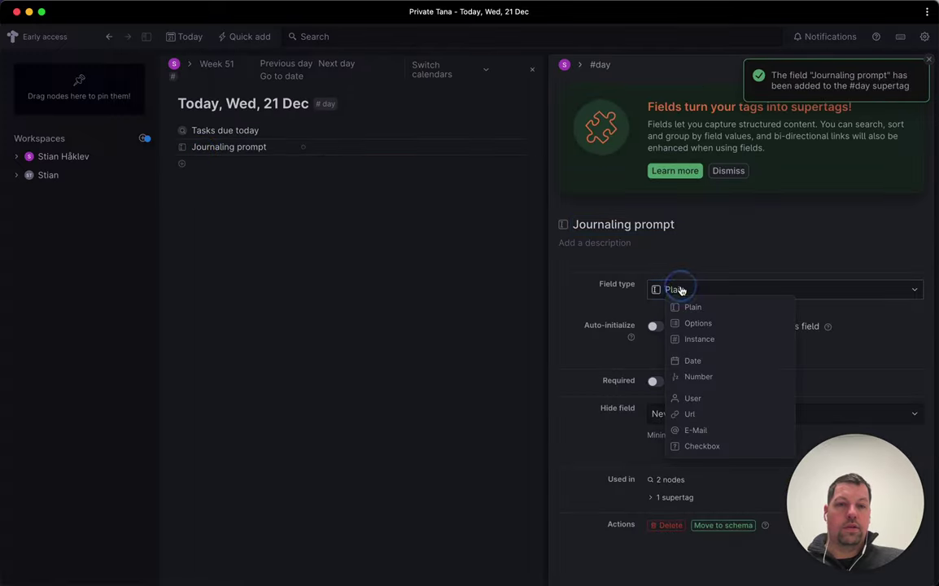
left_click(699, 339)
left_click(691, 327)
type("jou")
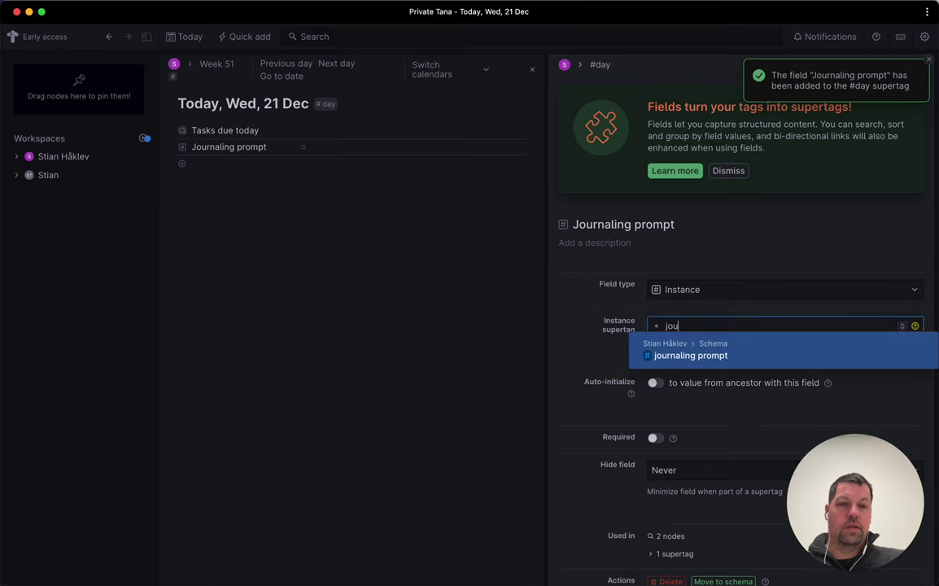
key("Return")
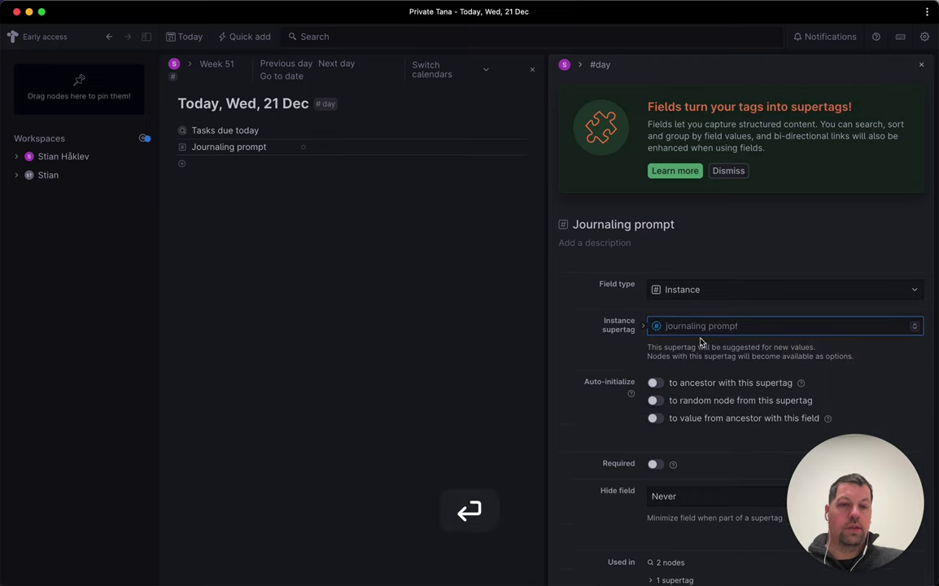
left_click(655, 401)
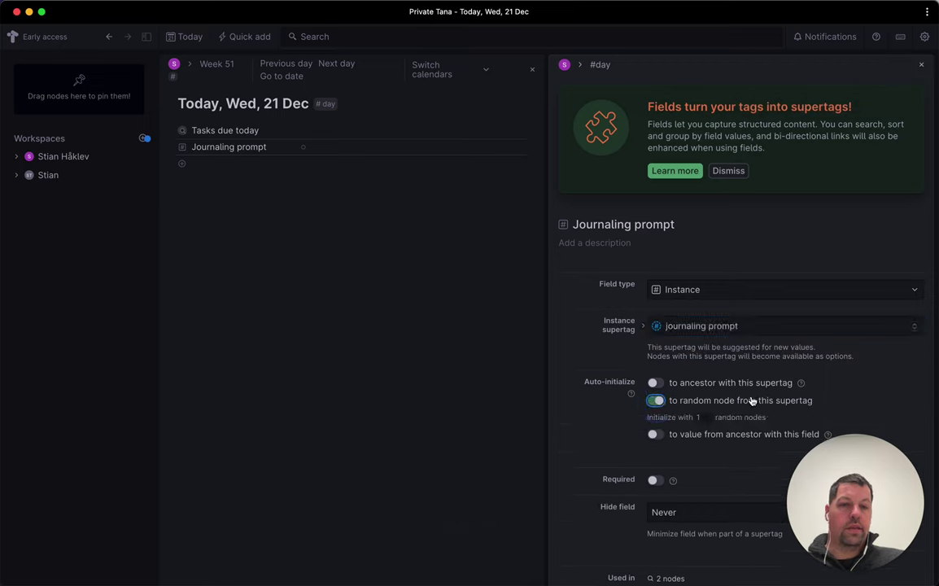
left_click(701, 418)
left_click(921, 64)
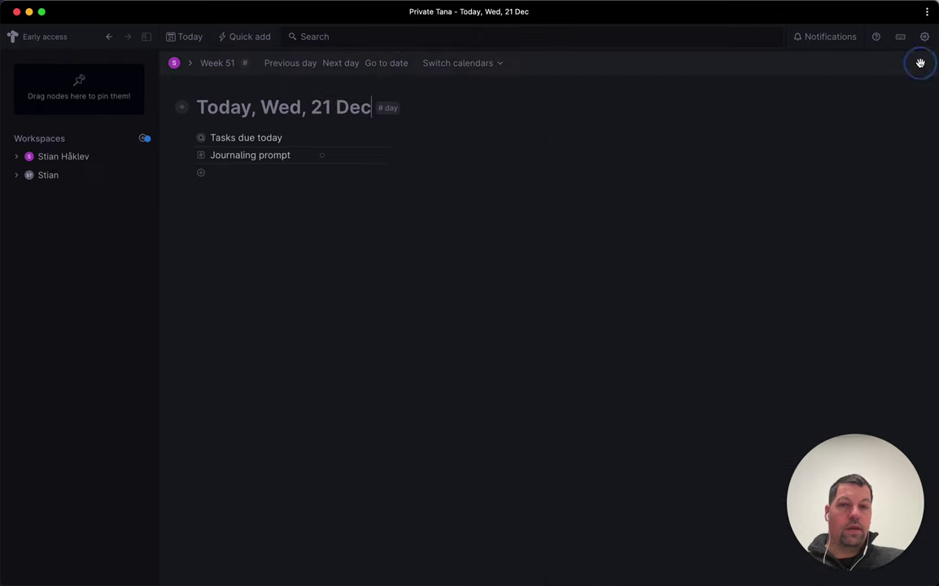
Step: On Fri, 23 Dec, answer the gratitude prompt with 'I am grateful that I get to work on something that inspires me.'
left_click(352, 65)
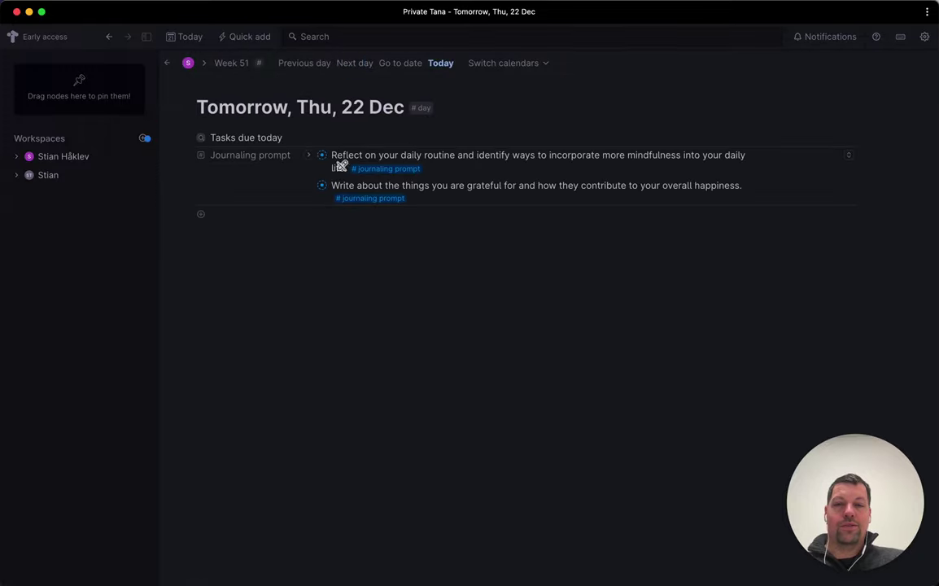
left_click(370, 71)
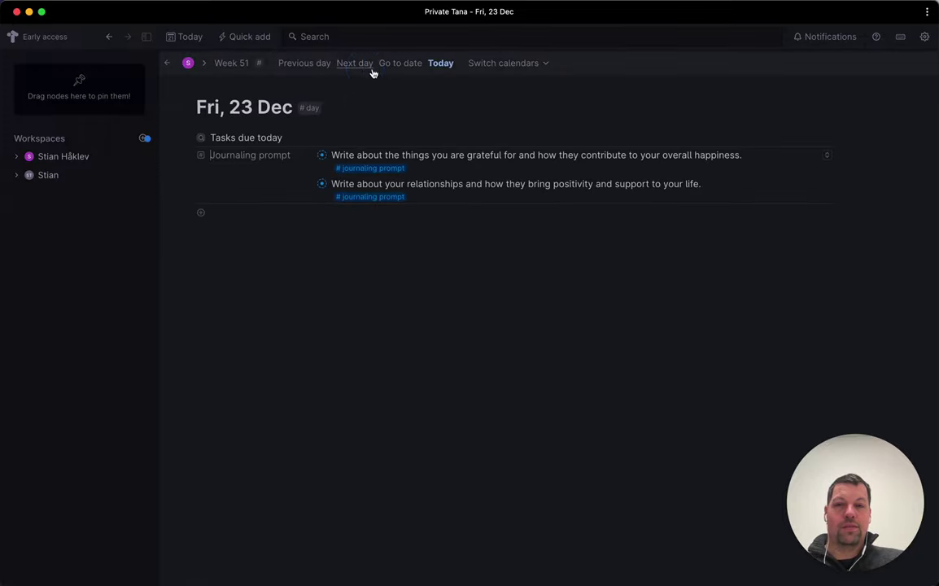
left_click_drag(433, 154, 436, 155)
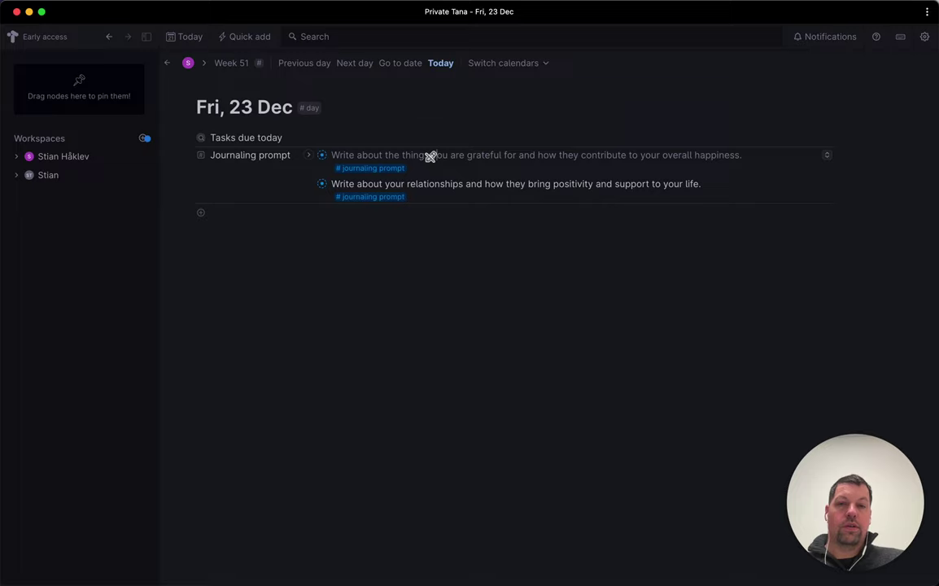
key("alt+super+Down")
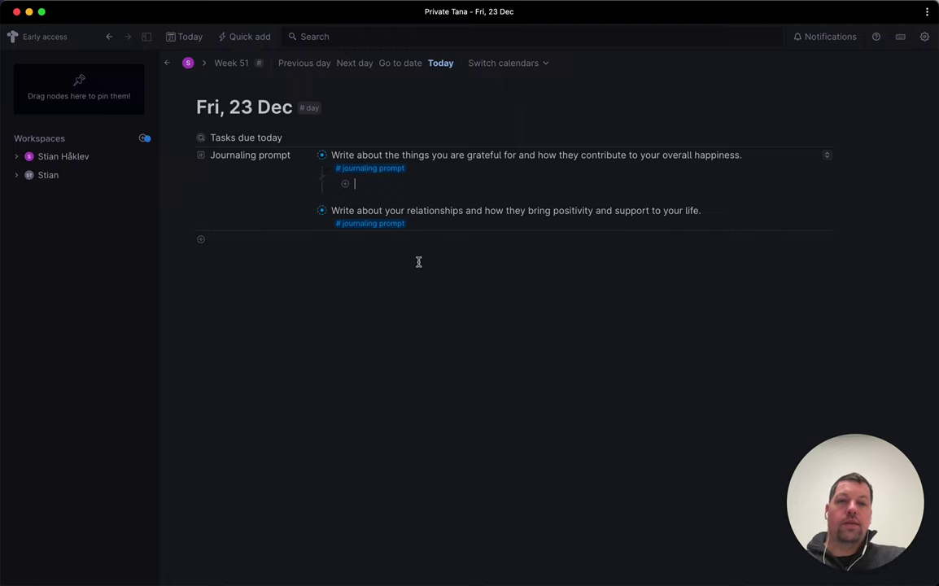
type("I am gratefu")
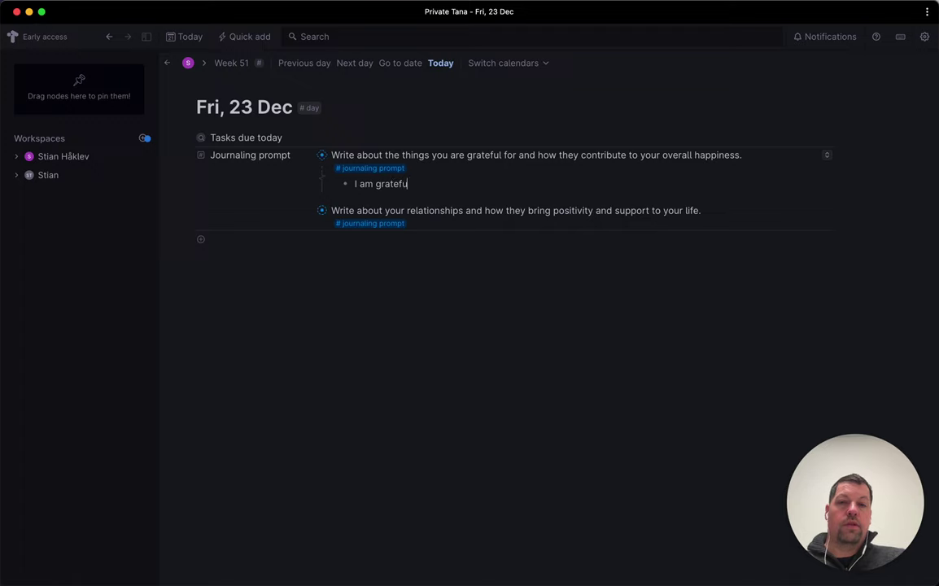
type("l that I get to work on ")
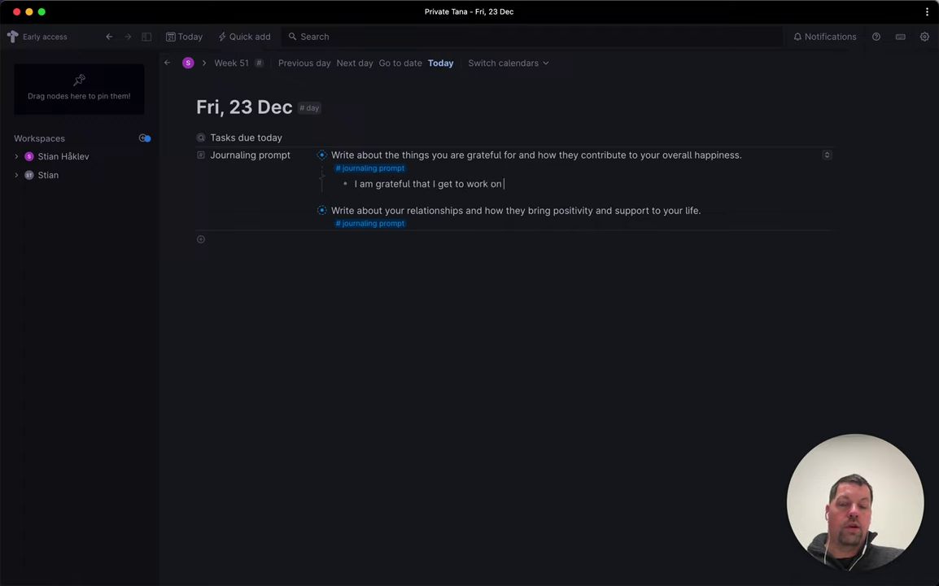
type("something that inspires me")
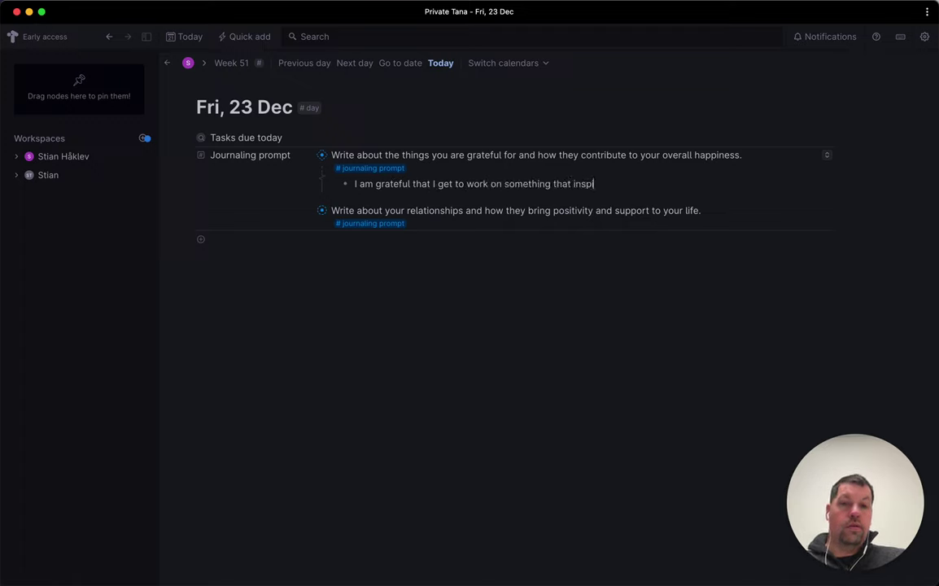
type(".")
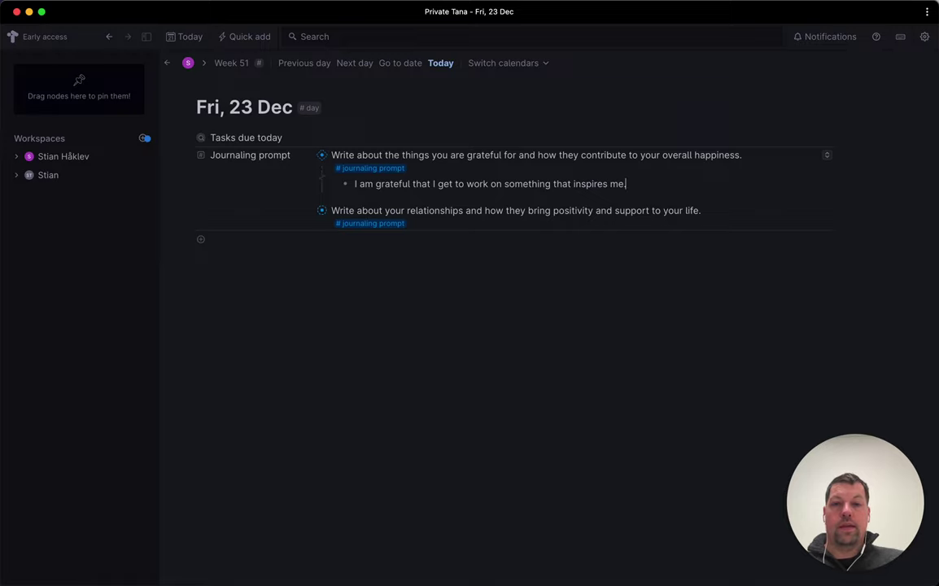
left_click(324, 154)
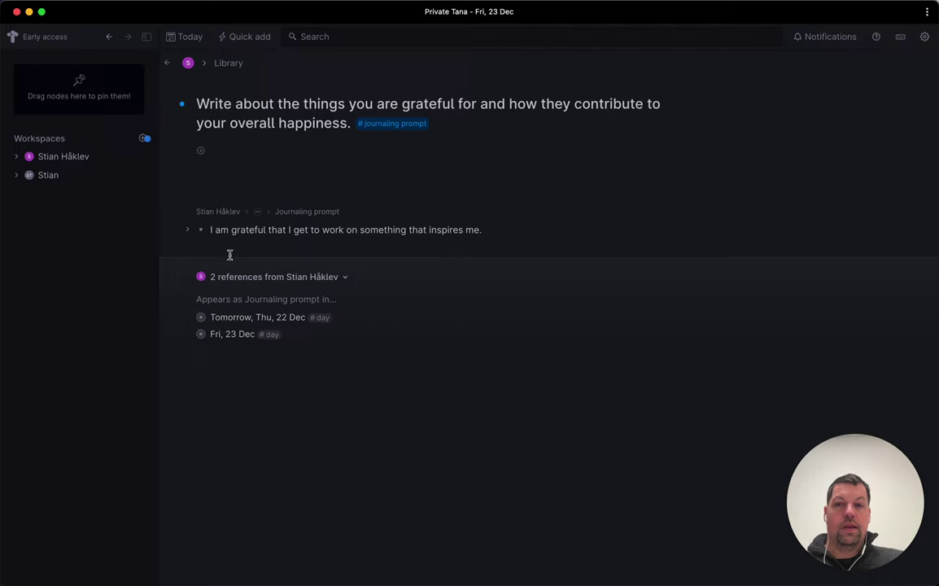
left_click(258, 211)
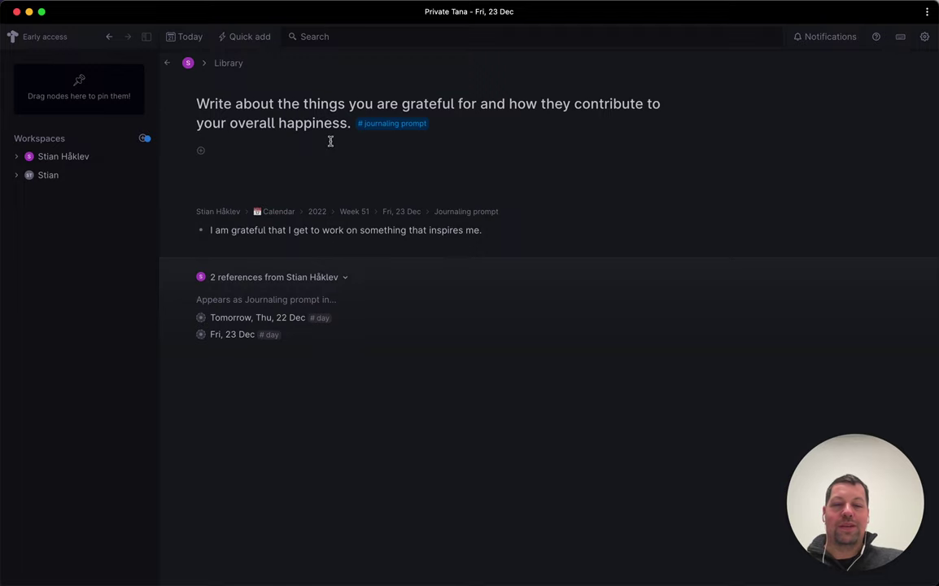
key("super+bracketleft")
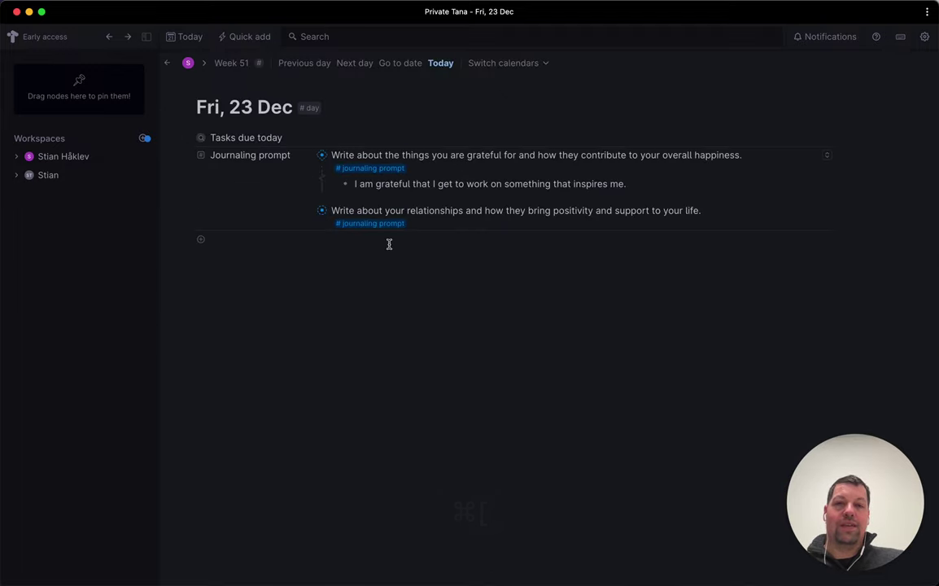